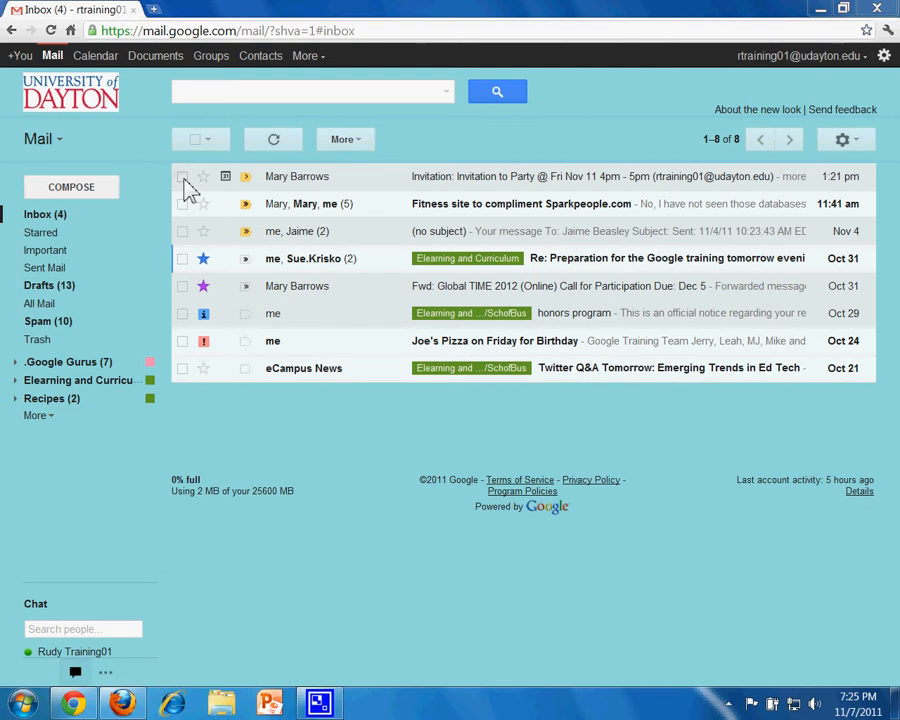
# Apply the .Google Gurus/Contacts label to the "Invitation to Party" conversation in the inbox.
pyautogui.click(183, 177)
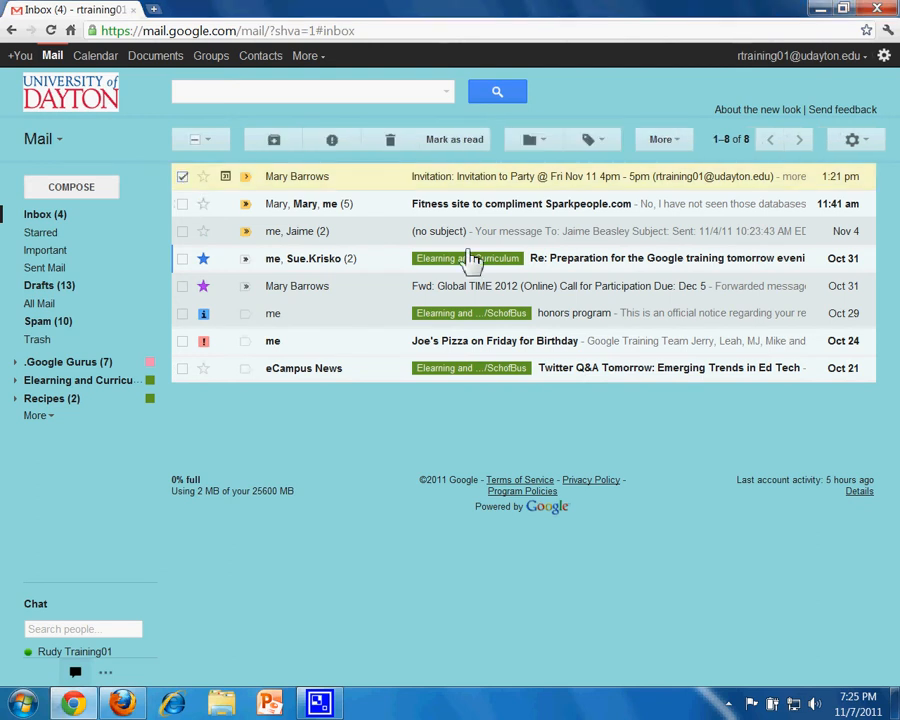
pyautogui.click(594, 140)
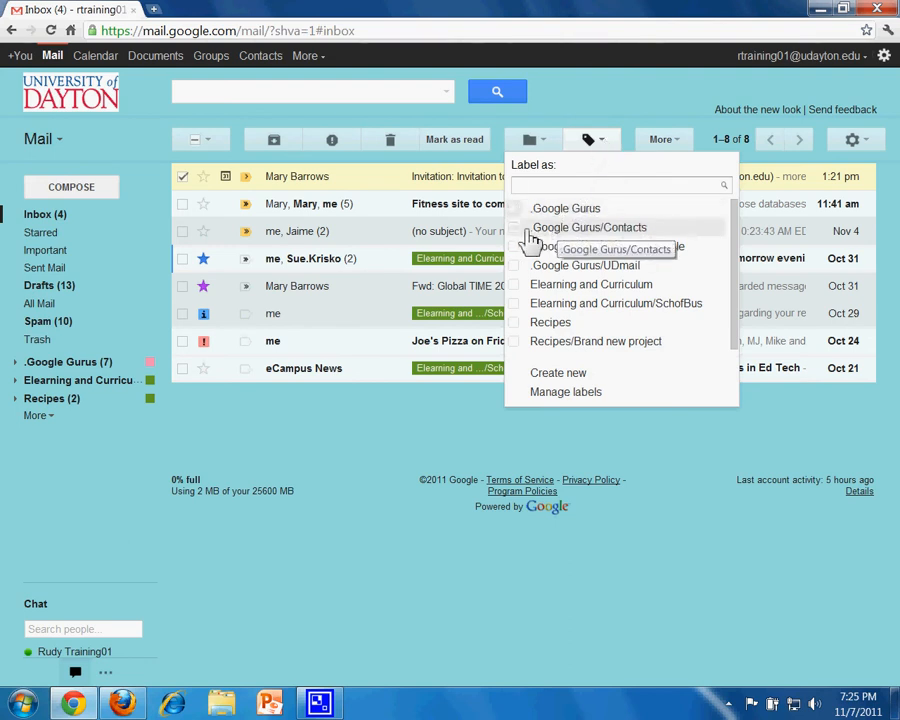
pyautogui.click(518, 229)
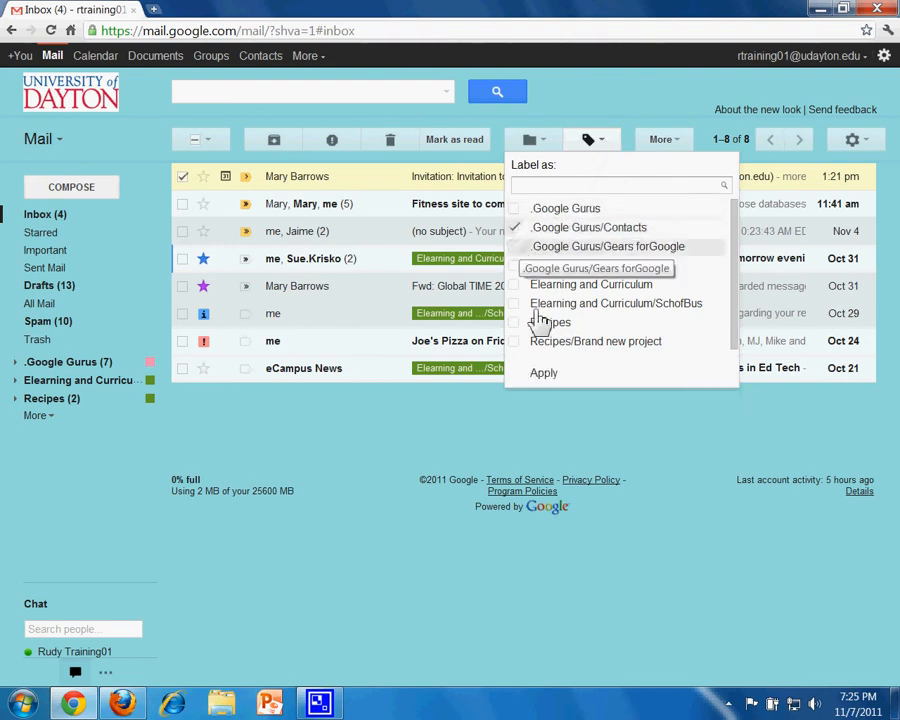
pyautogui.click(541, 378)
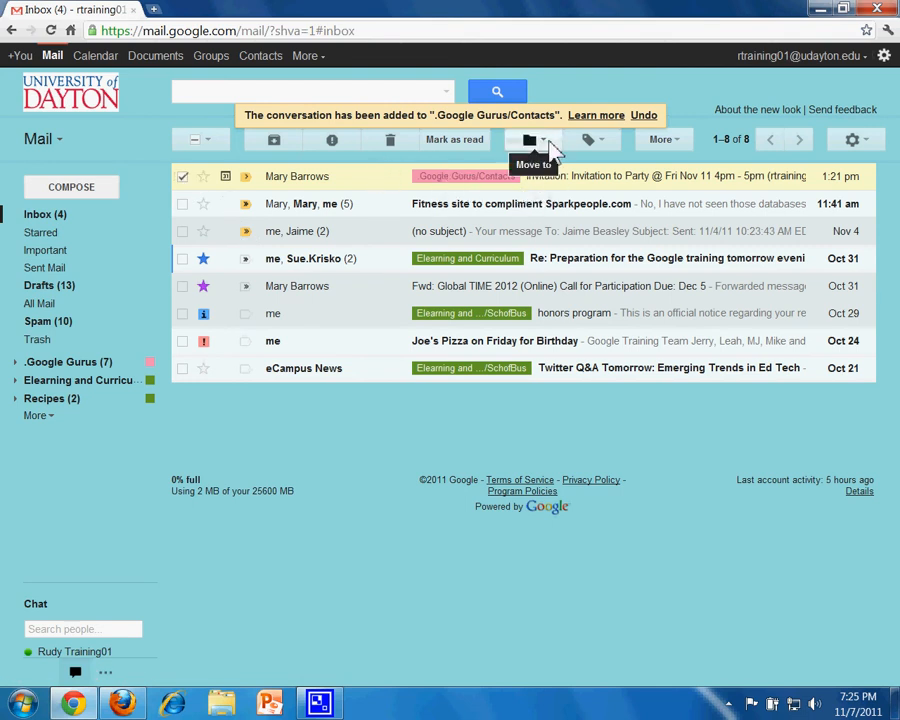
# View the destinations available for moving the party invitation, keeping the conversation selected.
pyautogui.click(548, 145)
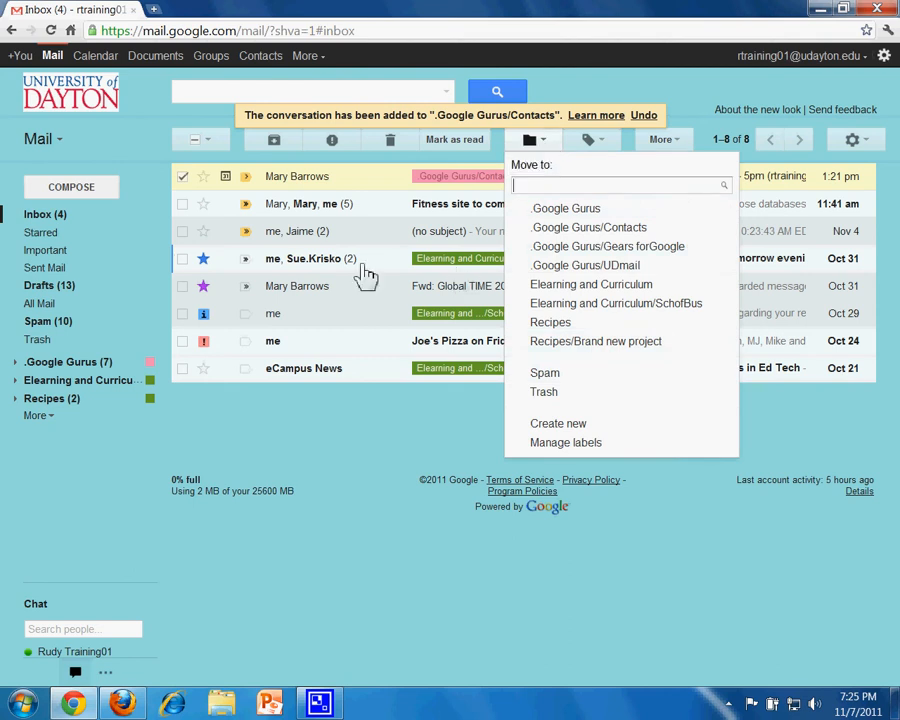
pyautogui.click(366, 480)
pyautogui.click(182, 176)
pyautogui.click(182, 177)
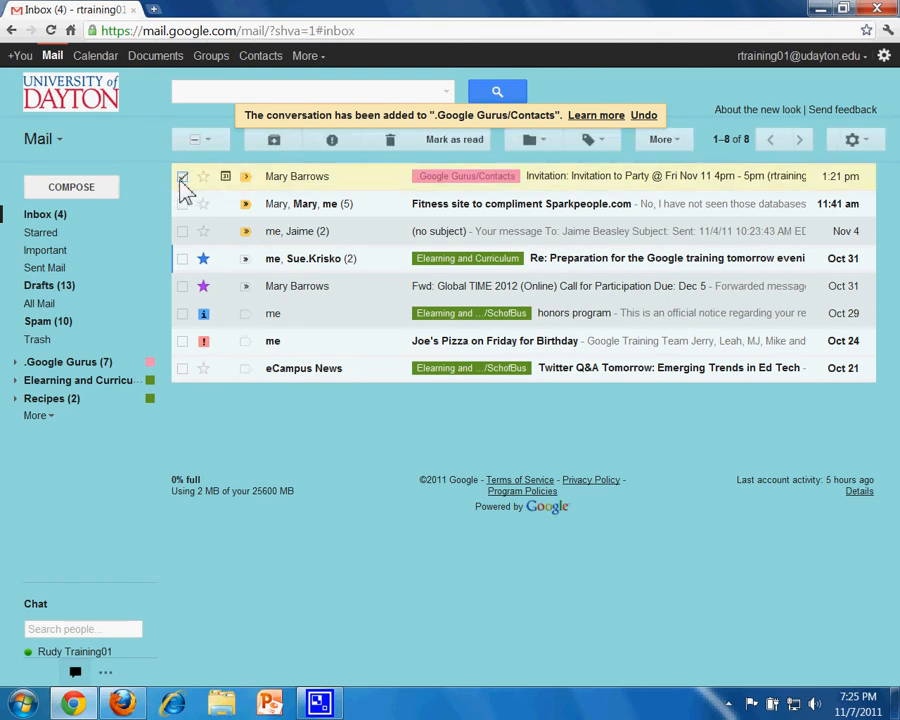
# Remove the .Google Gurus/Contacts label from the selected party invitation and deselect the conversation.
pyautogui.click(605, 148)
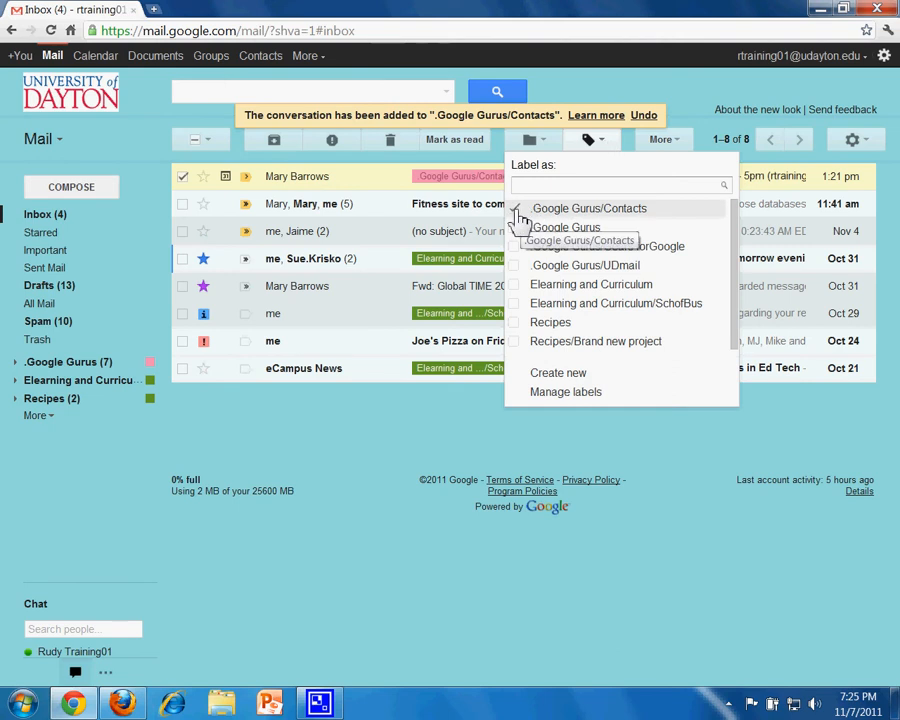
pyautogui.click(517, 212)
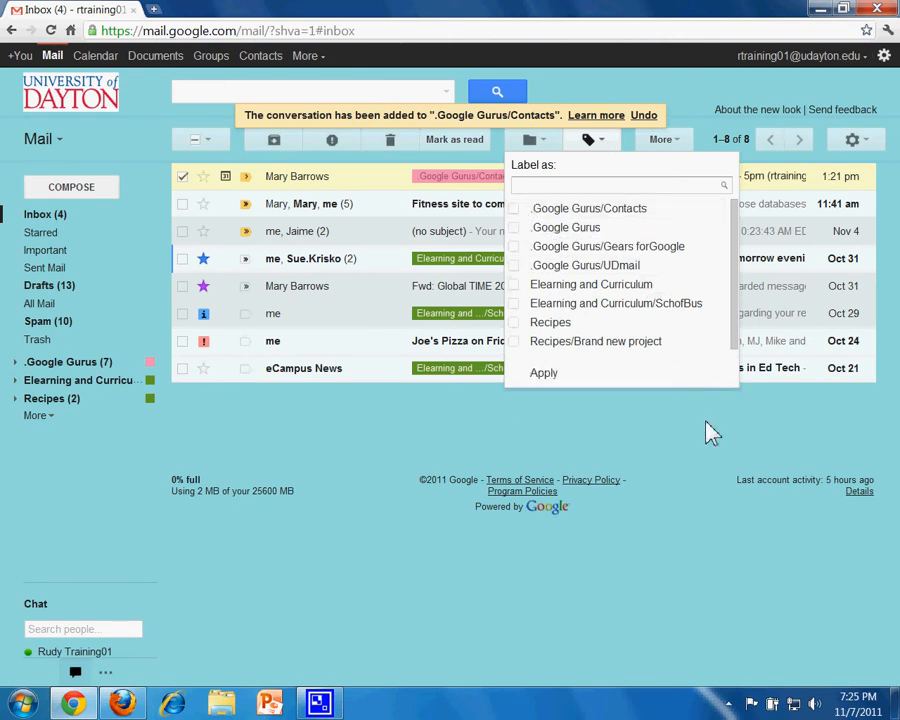
pyautogui.click(543, 374)
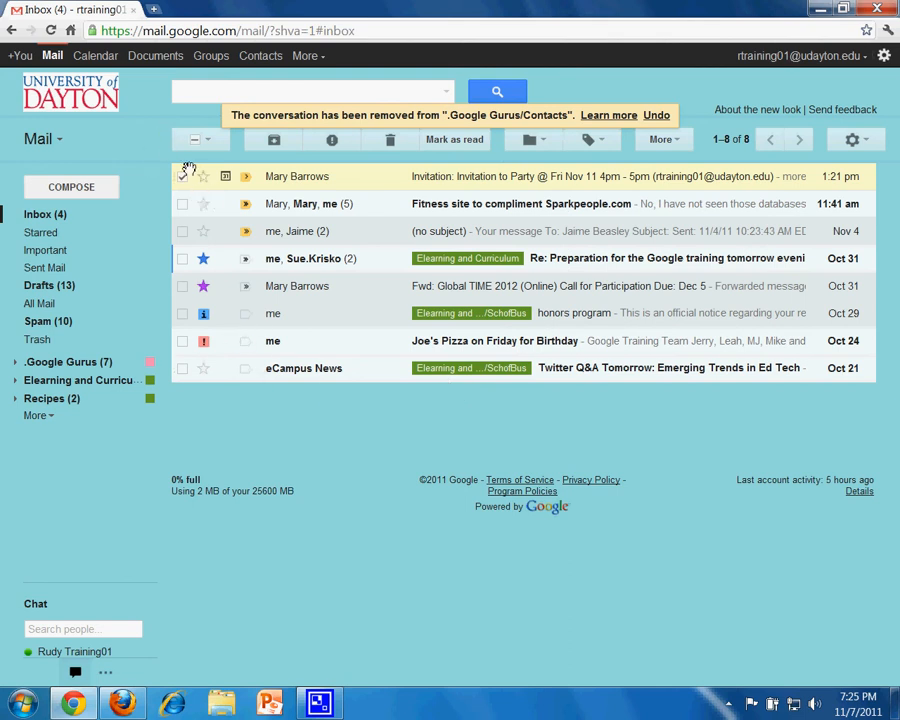
pyautogui.click(182, 178)
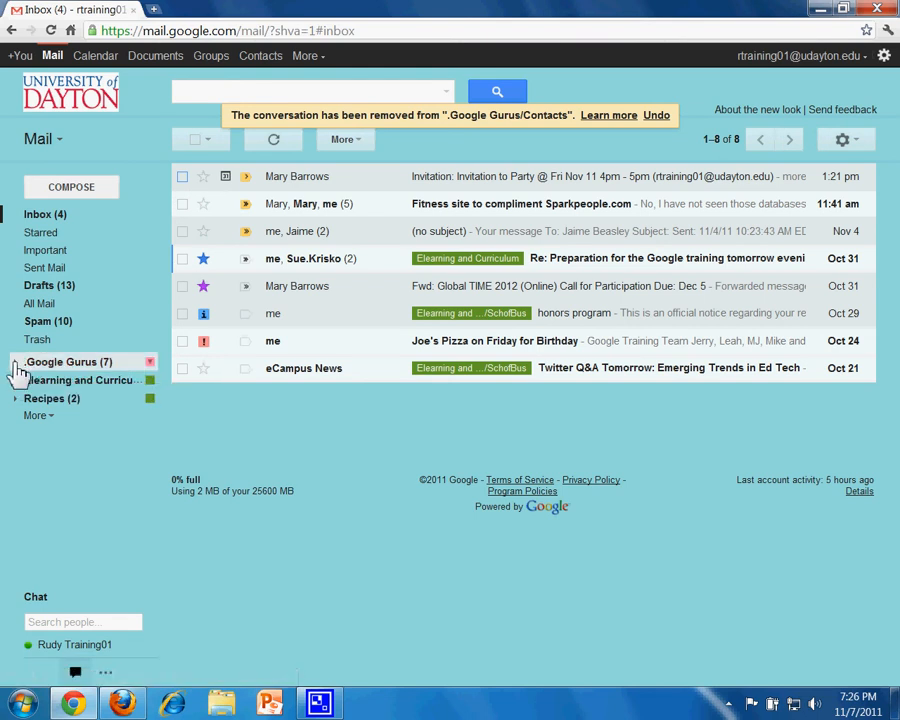
# Expand the .Google Gurus label and assign its Contacts sublabel directly to the party invitation in the inbox.
pyautogui.click(17, 369)
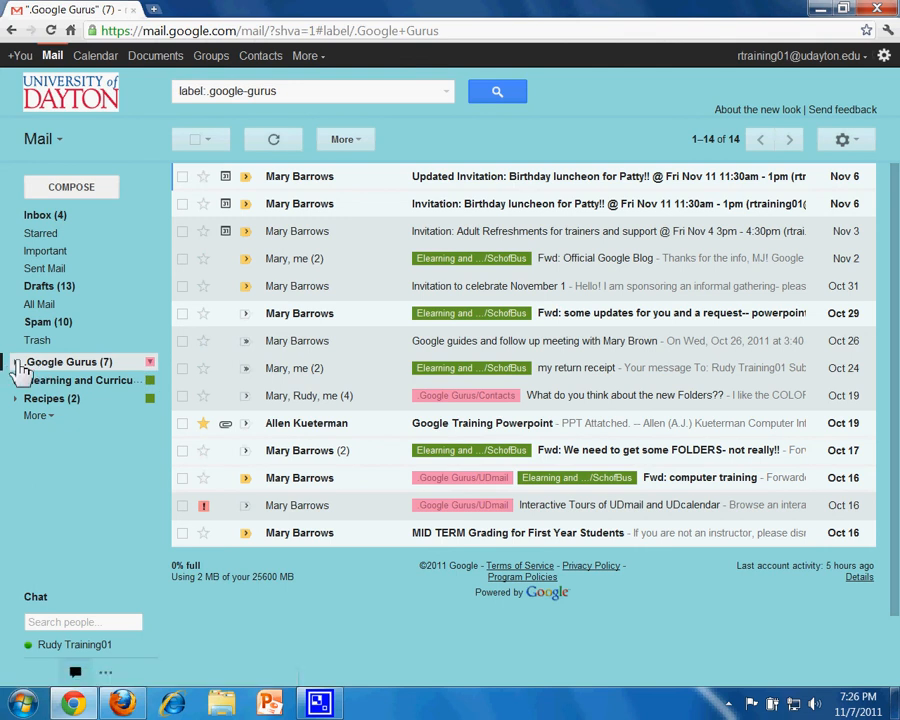
pyautogui.click(15, 362)
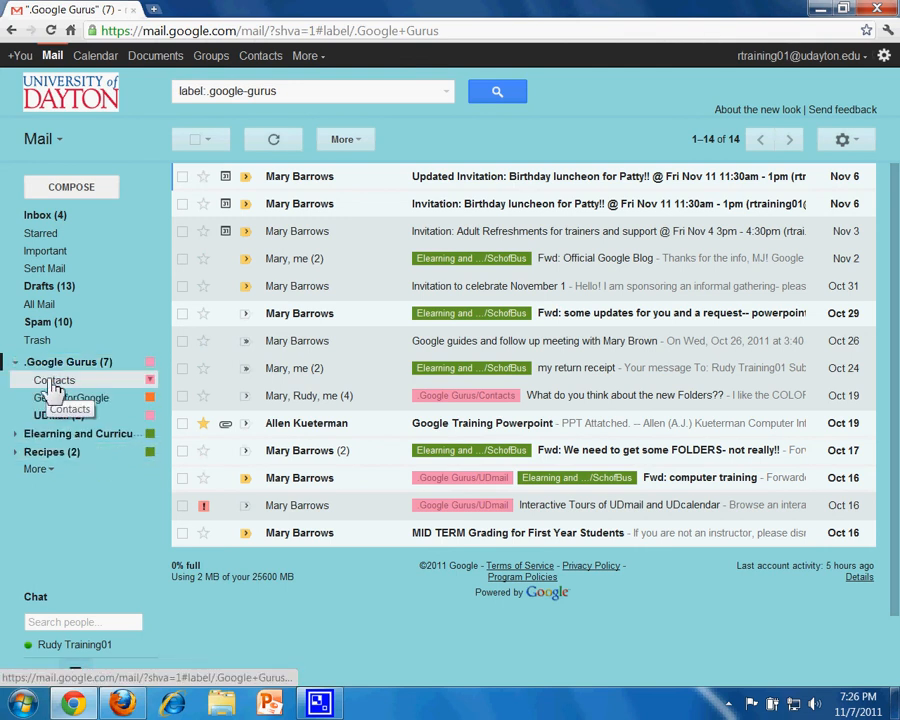
pyautogui.click(60, 218)
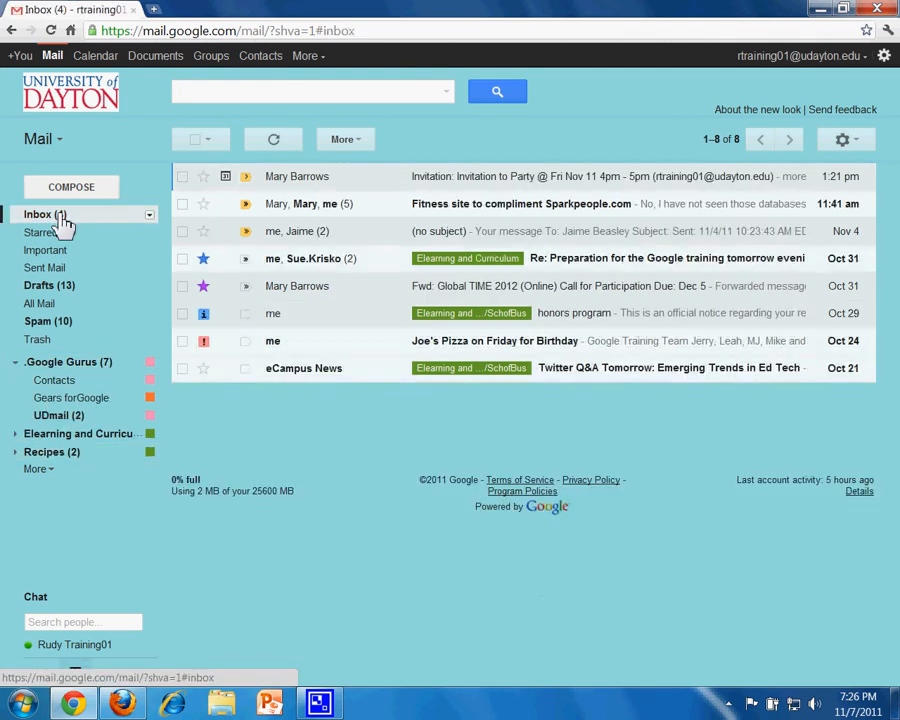
pyautogui.moveTo(62, 388); pyautogui.dragTo(404, 177)
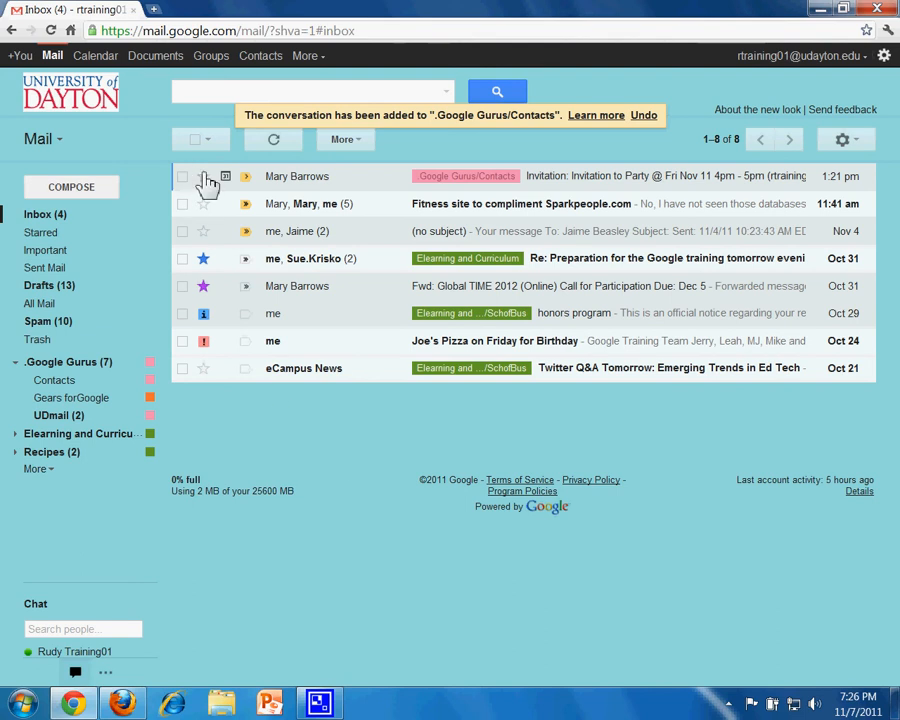
# Open the party invitation and remove its .Google Gurus/Contacts label from within the message.
pyautogui.moveTo(295, 184)
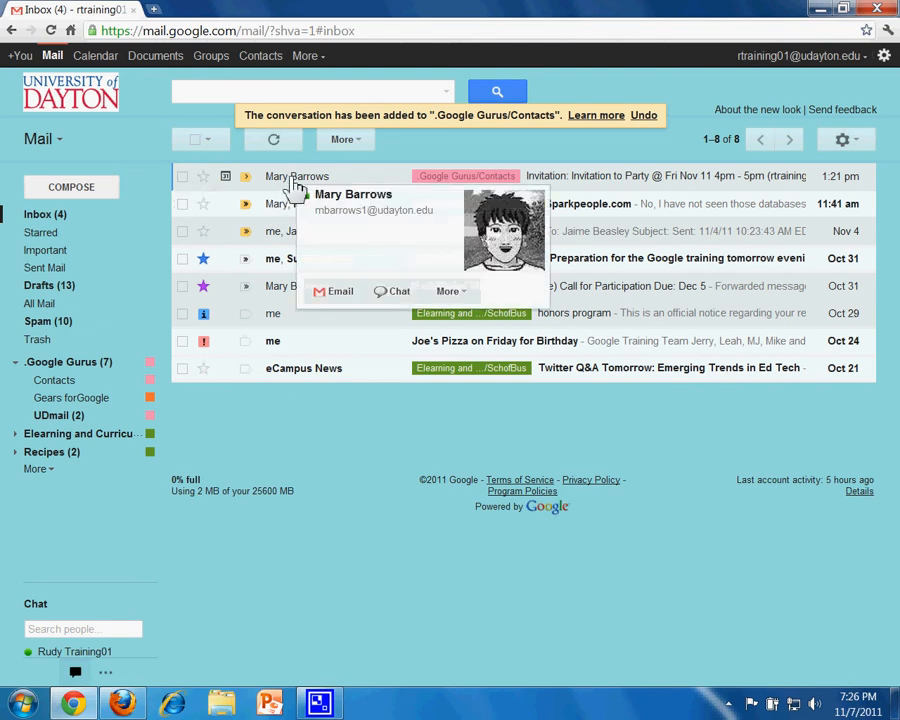
pyautogui.click(297, 180)
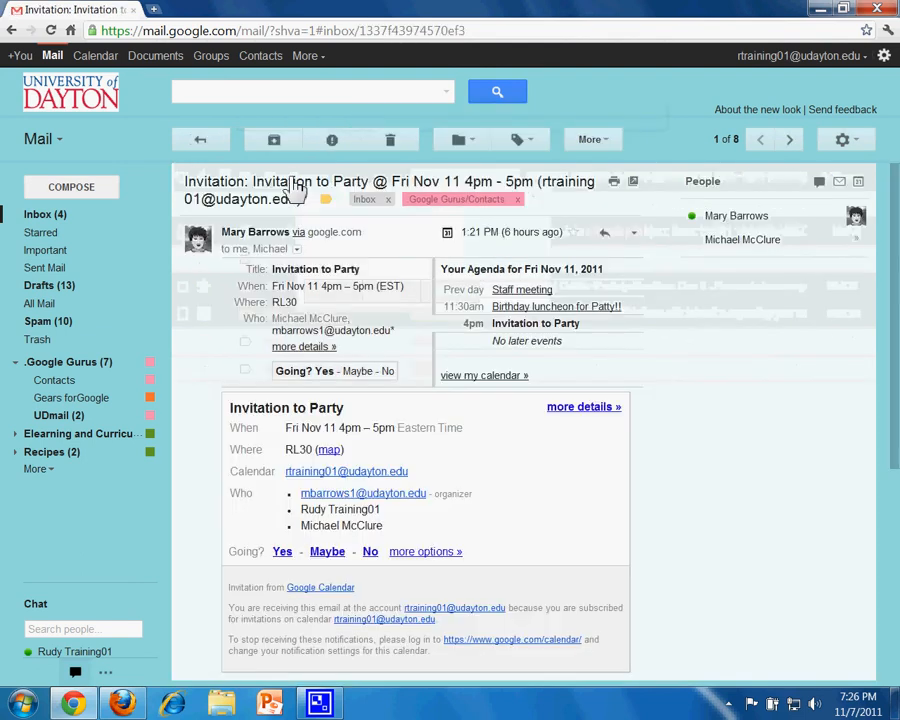
pyautogui.click(519, 201)
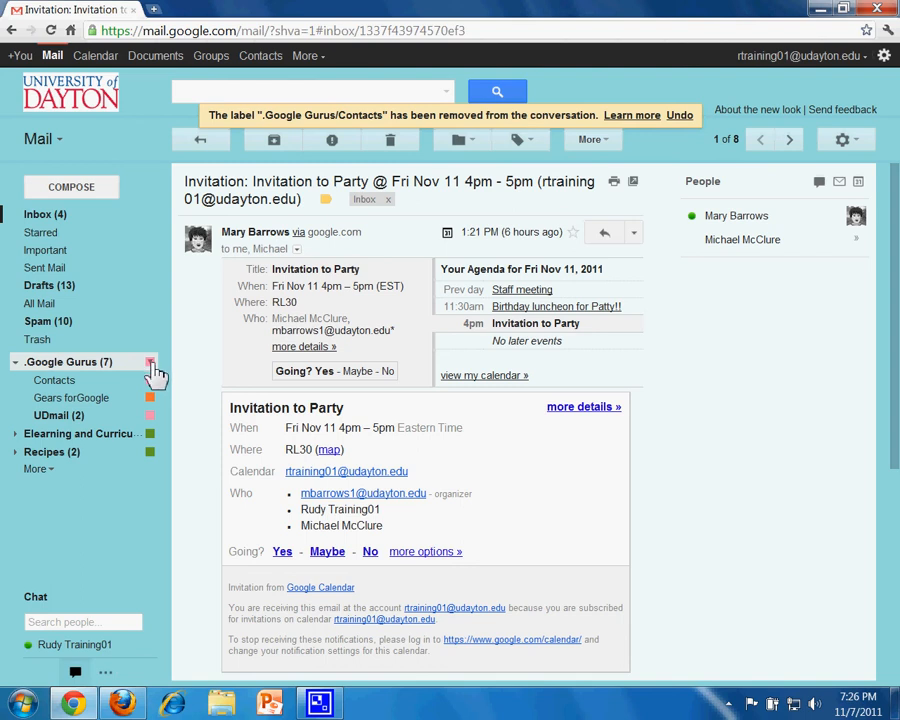
# View the color and visibility options of the .Google Gurus label, and return to the inbox.
pyautogui.click(151, 364)
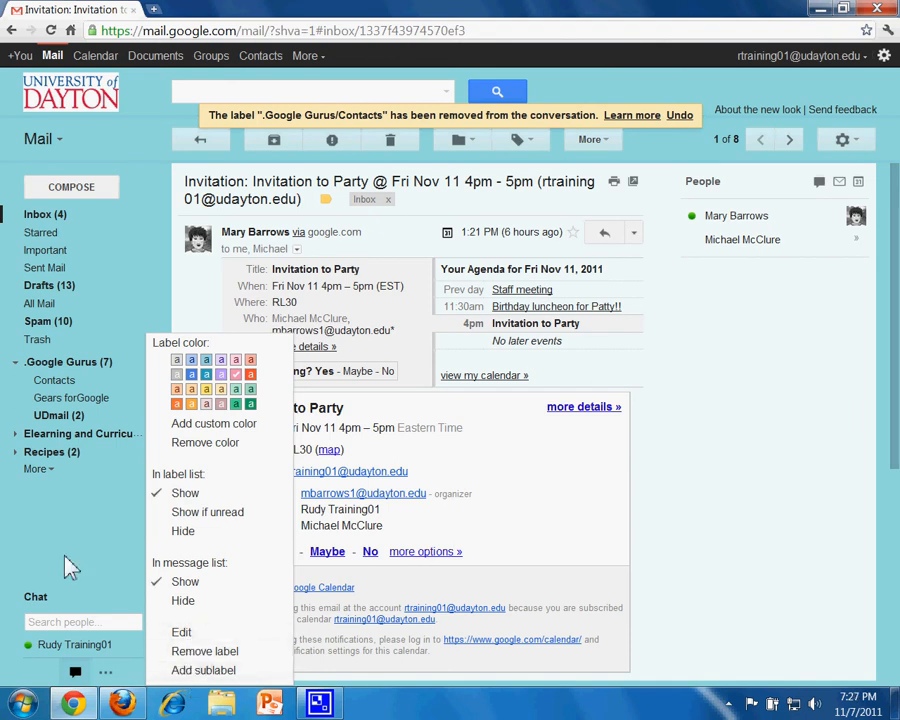
pyautogui.click(90, 545)
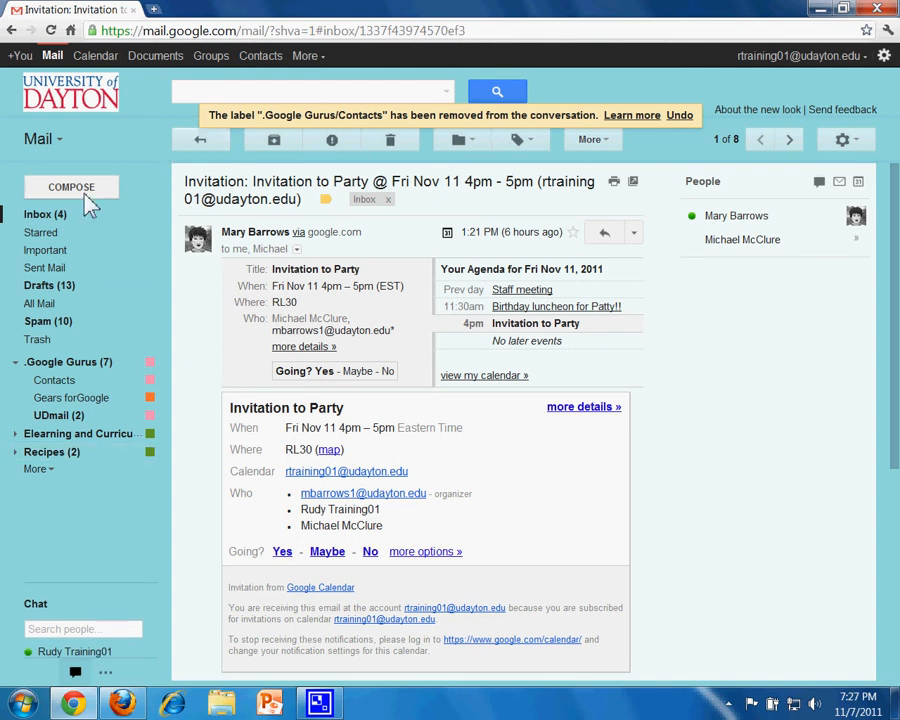
pyautogui.click(48, 216)
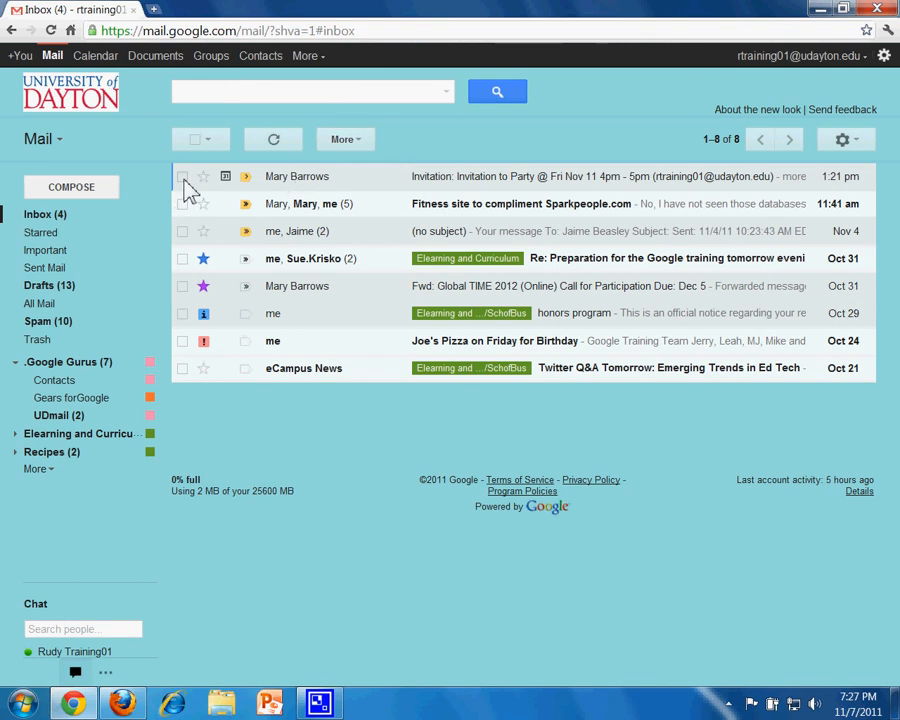
# Select the party invitation, view the label management settings through its labeling options, and return to the inbox.
pyautogui.click(182, 176)
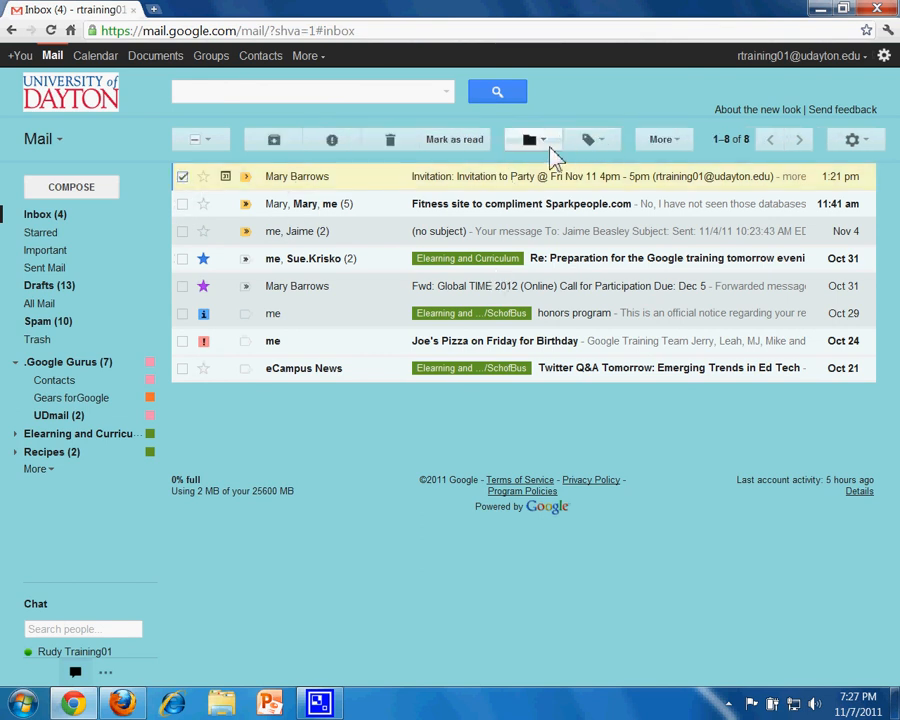
pyautogui.click(600, 144)
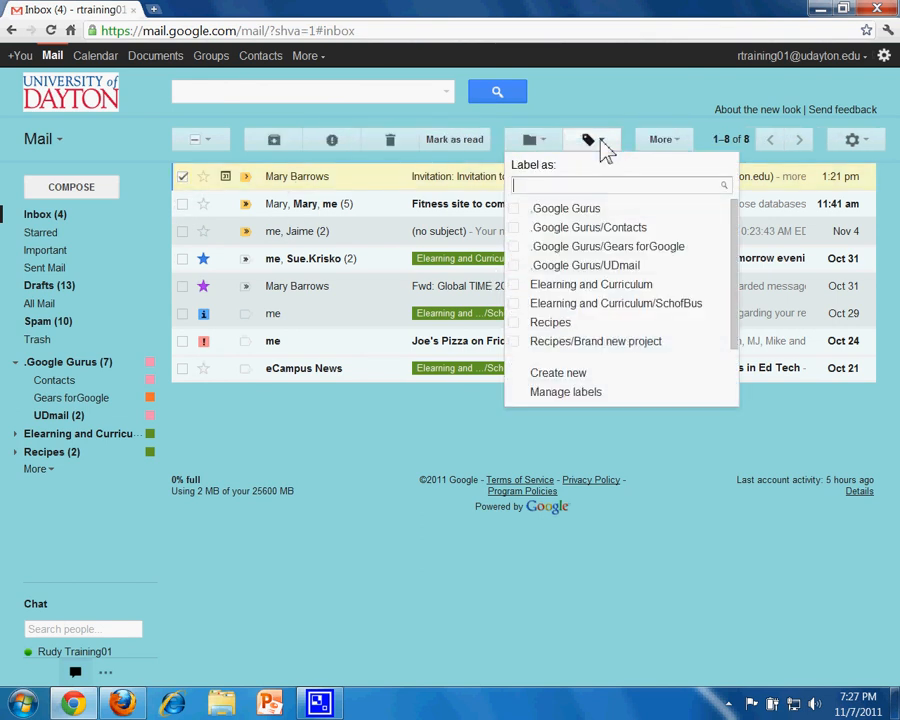
pyautogui.click(566, 394)
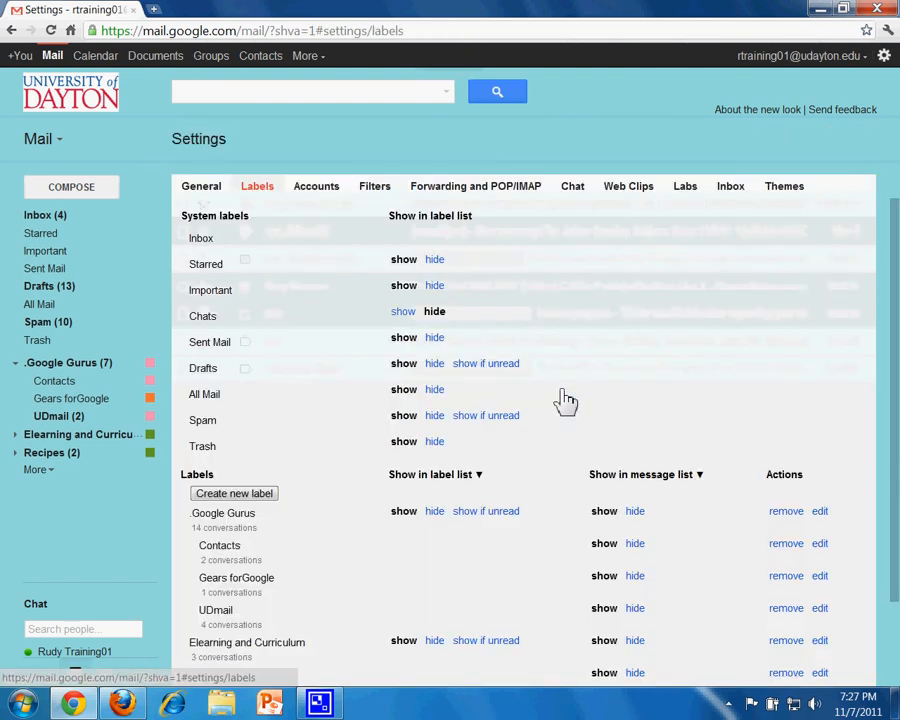
pyautogui.click(33, 217)
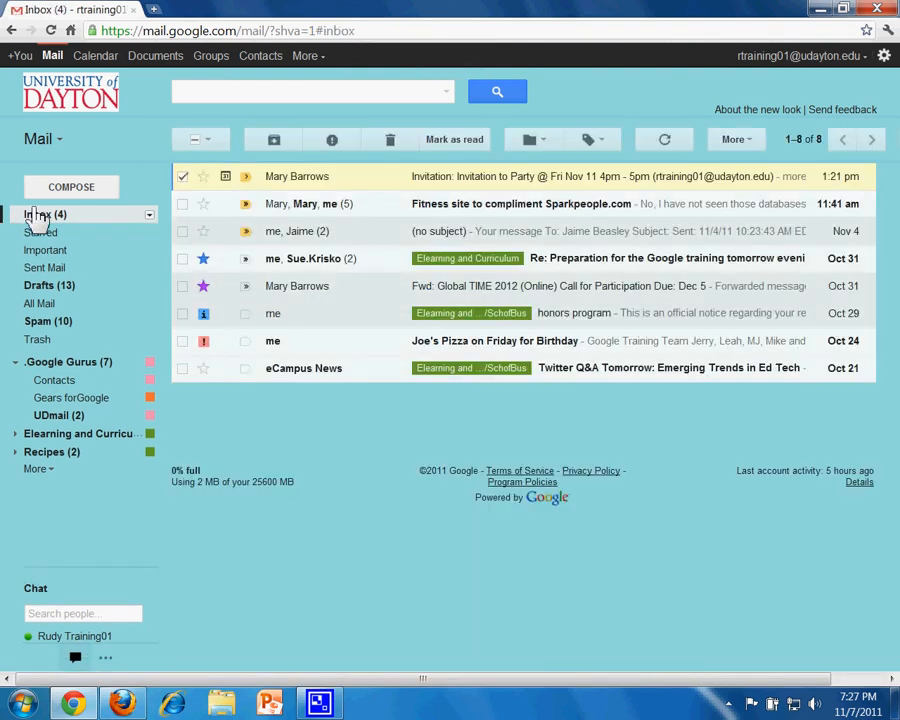
# View the label management settings by way of the expanded label list, and return to the inbox.
pyautogui.click(54, 476)
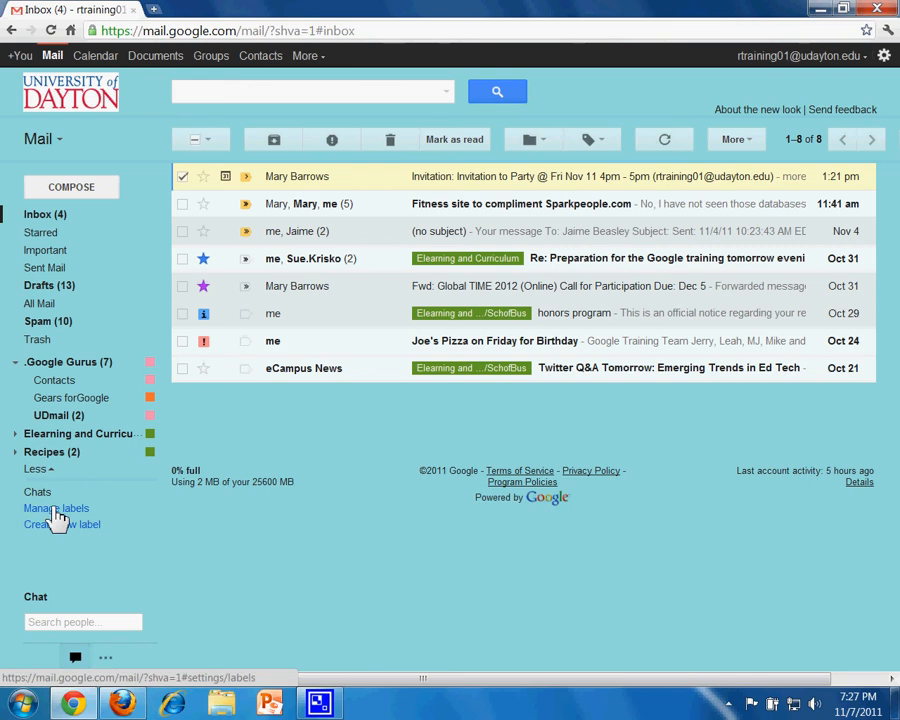
pyautogui.click(56, 508)
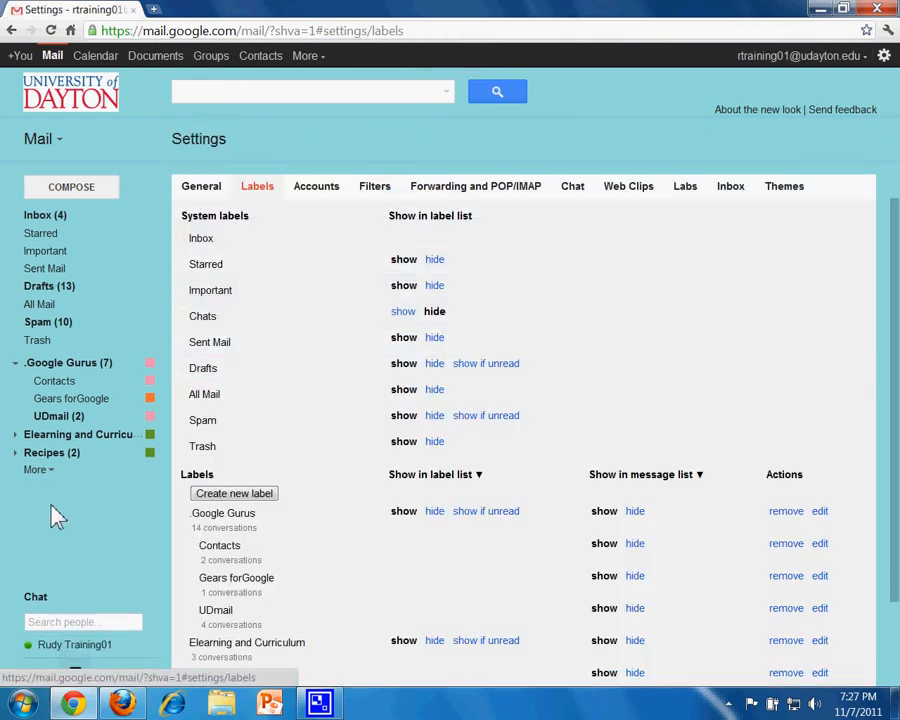
pyautogui.click(50, 216)
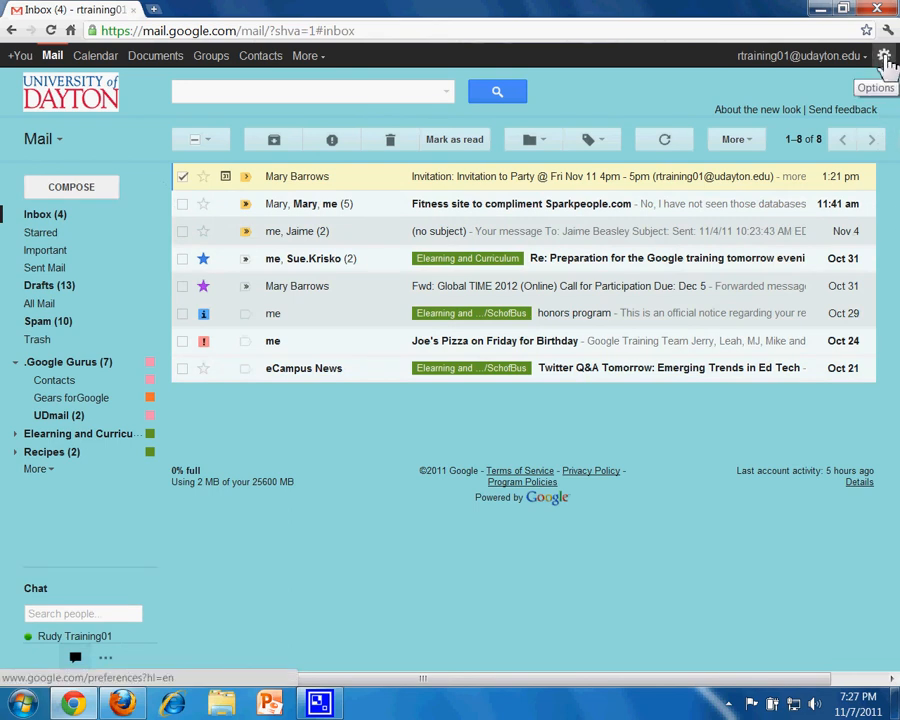
# Review the system and custom label settings within the general mail settings, and return to the inbox.
pyautogui.click(885, 60)
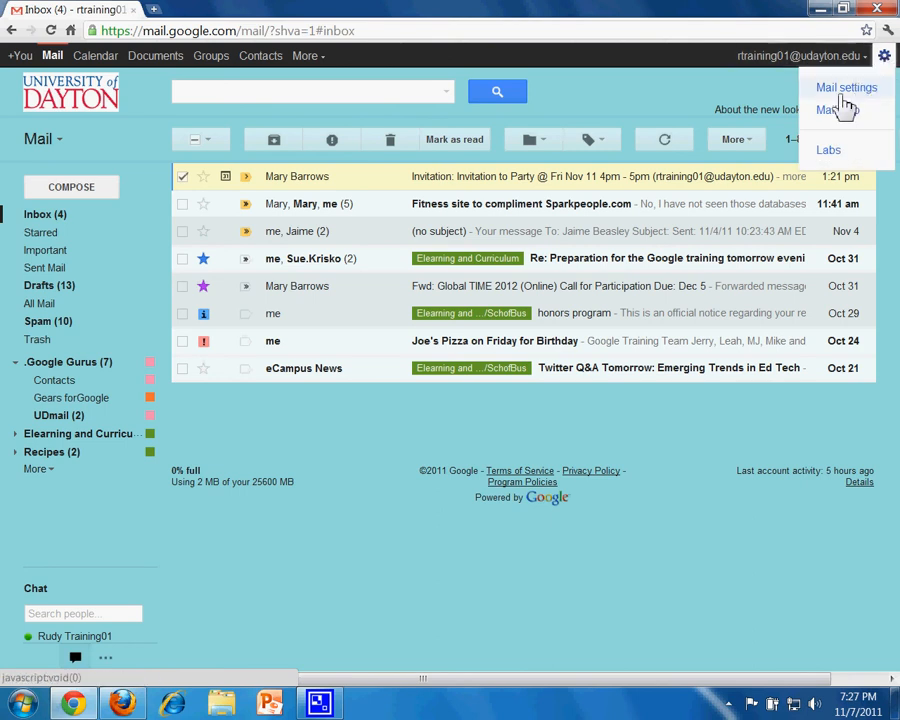
pyautogui.click(831, 90)
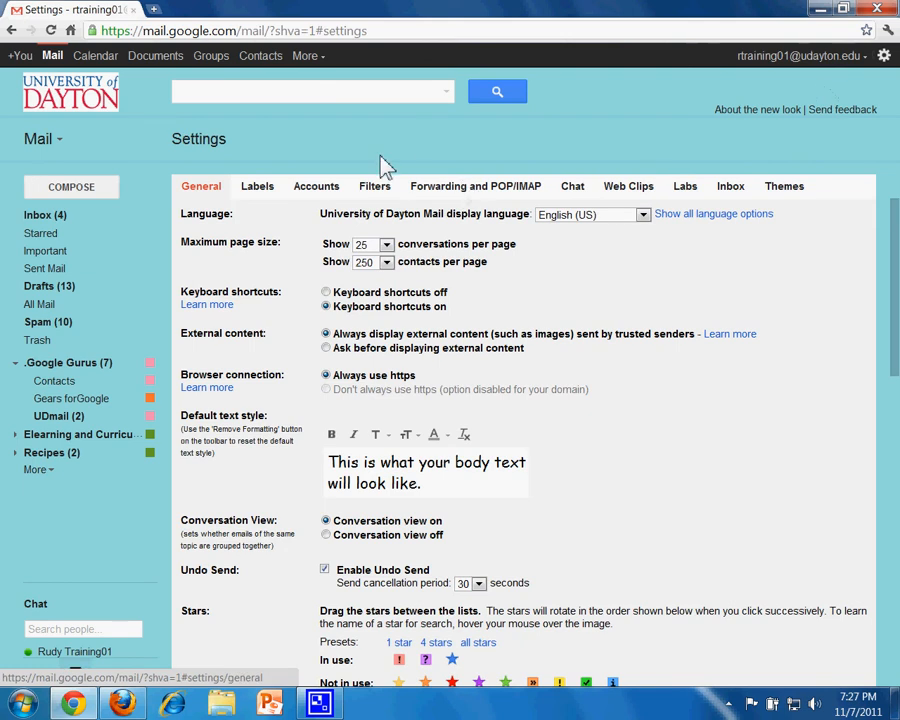
pyautogui.click(258, 188)
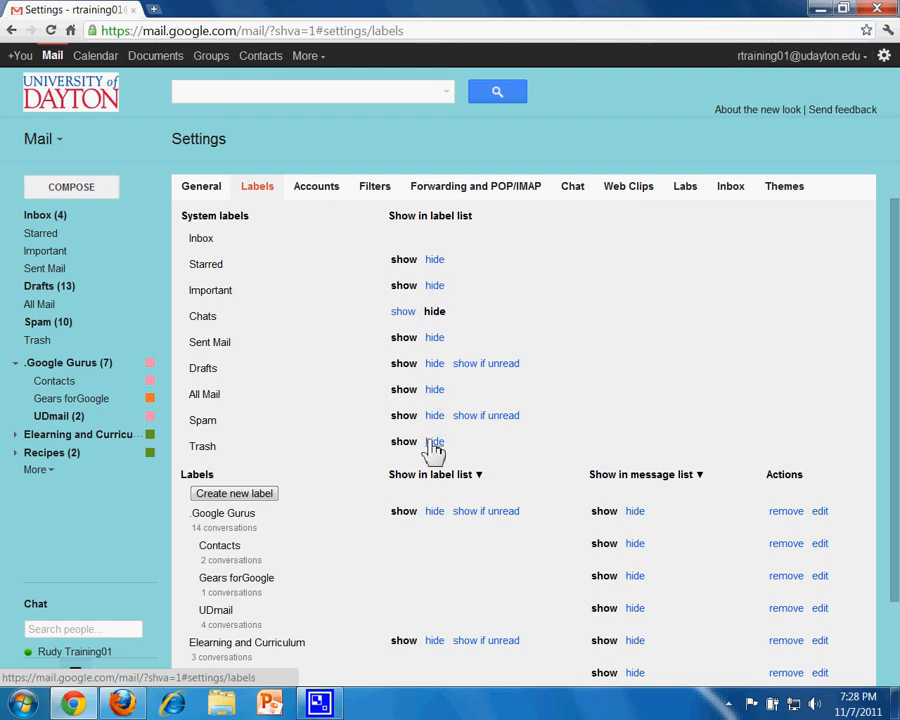
pyautogui.moveTo(896, 547); pyautogui.dragTo(889, 659)
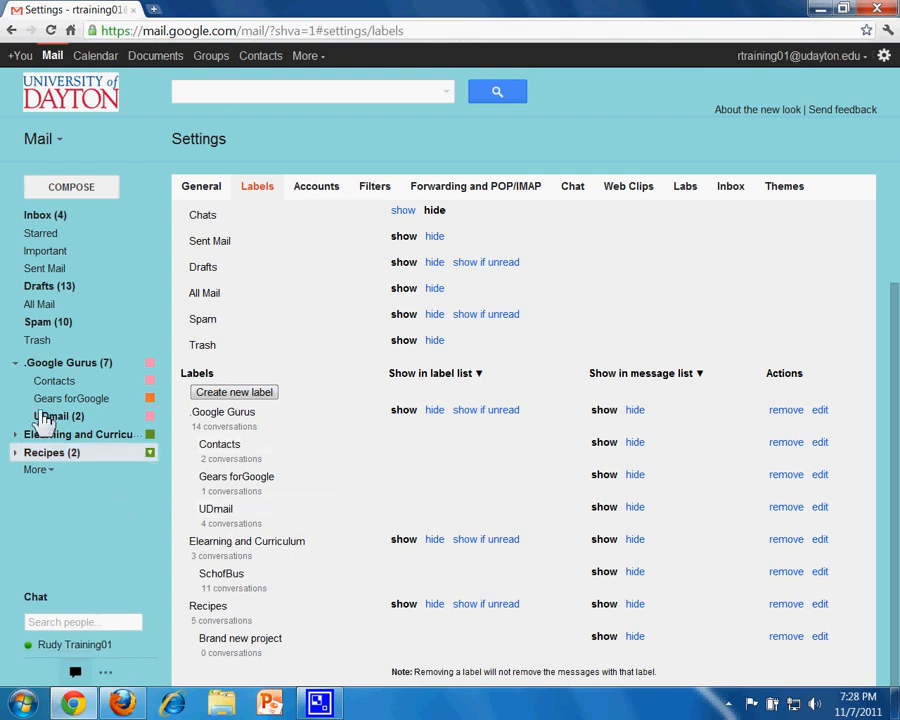
pyautogui.click(45, 215)
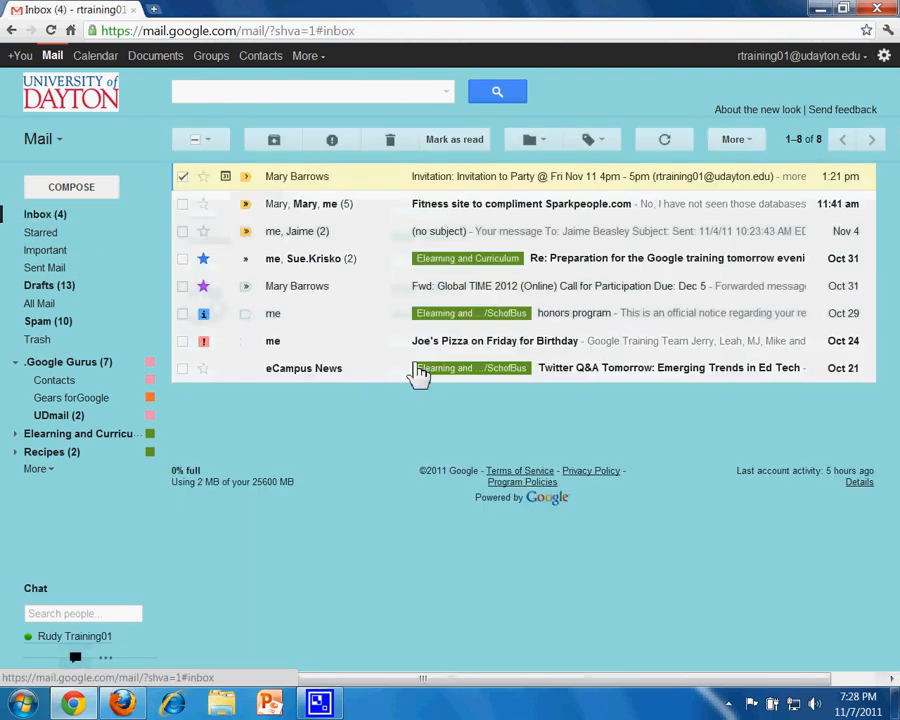
# Search the labels available for the selected party invitation for "rec", and clear the search text.
pyautogui.click(600, 140)
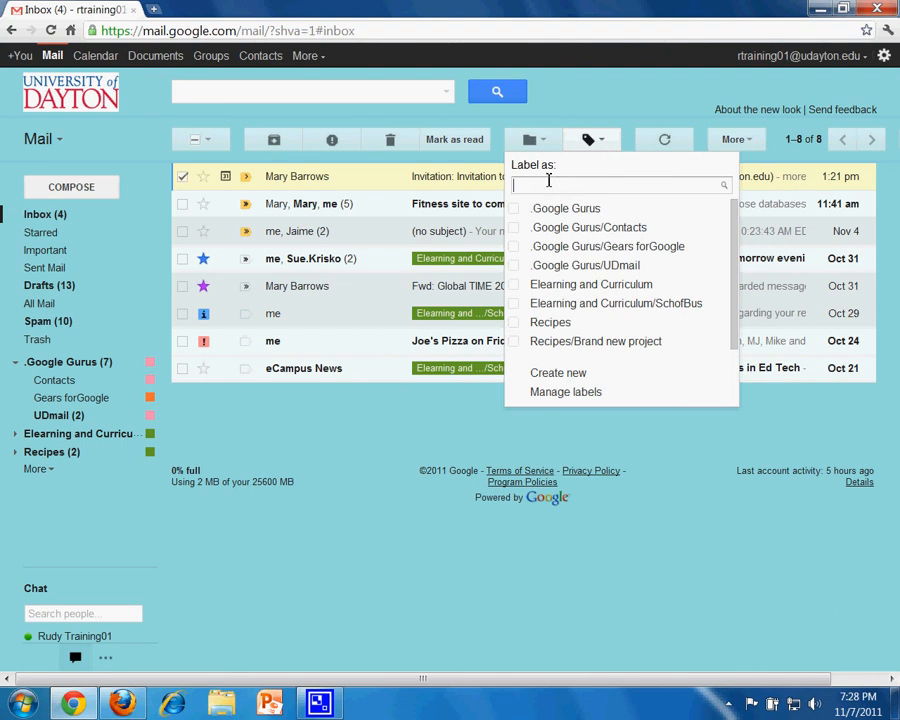
pyautogui.write('re')
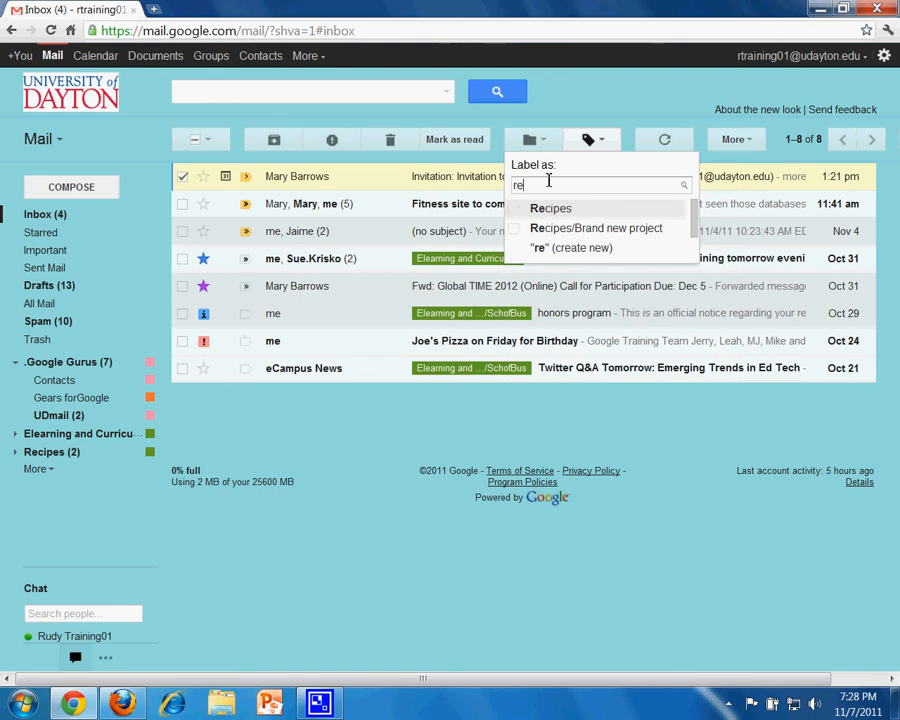
pyautogui.write('c')
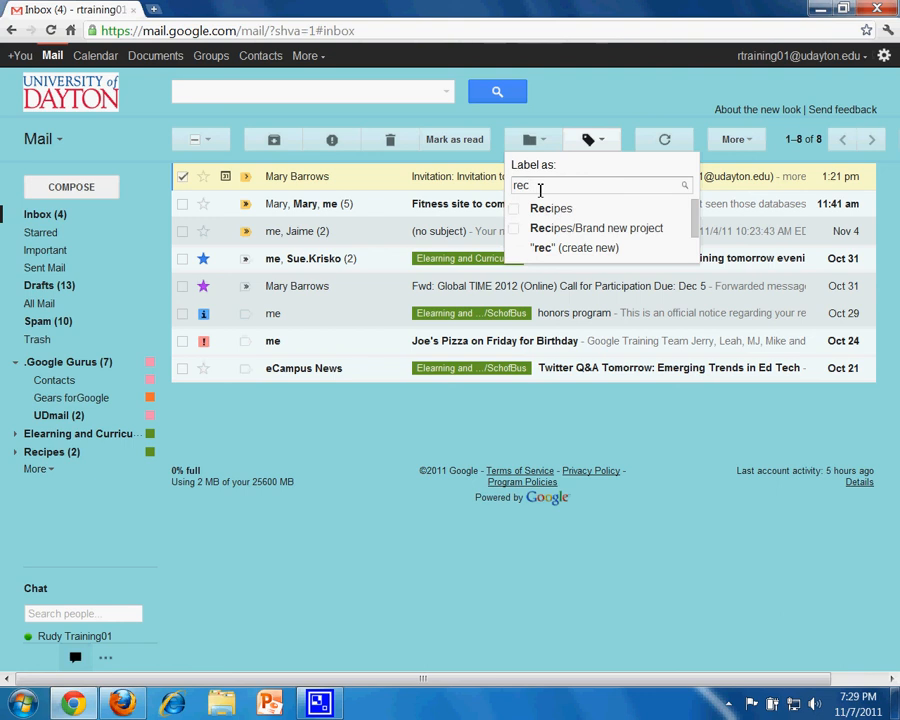
pyautogui.press('BackSpace')
pyautogui.press('BackSpace')
pyautogui.press('BackSpace')
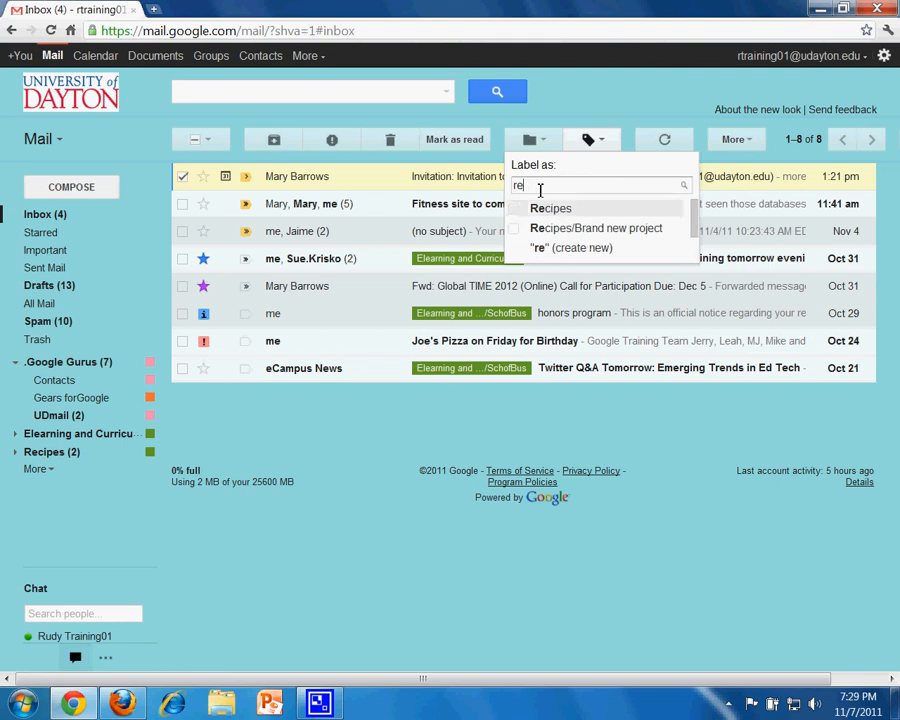
# Create a new label "grade records" nested under SchofBus and apply it to the selected party invitation.
pyautogui.write('grade')
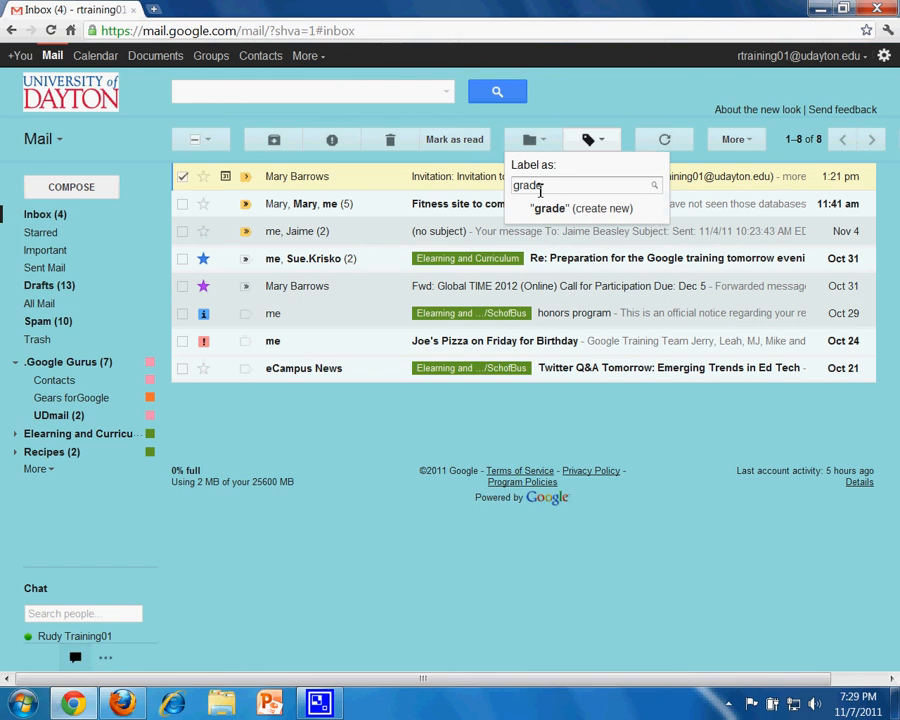
pyautogui.write(' reco')
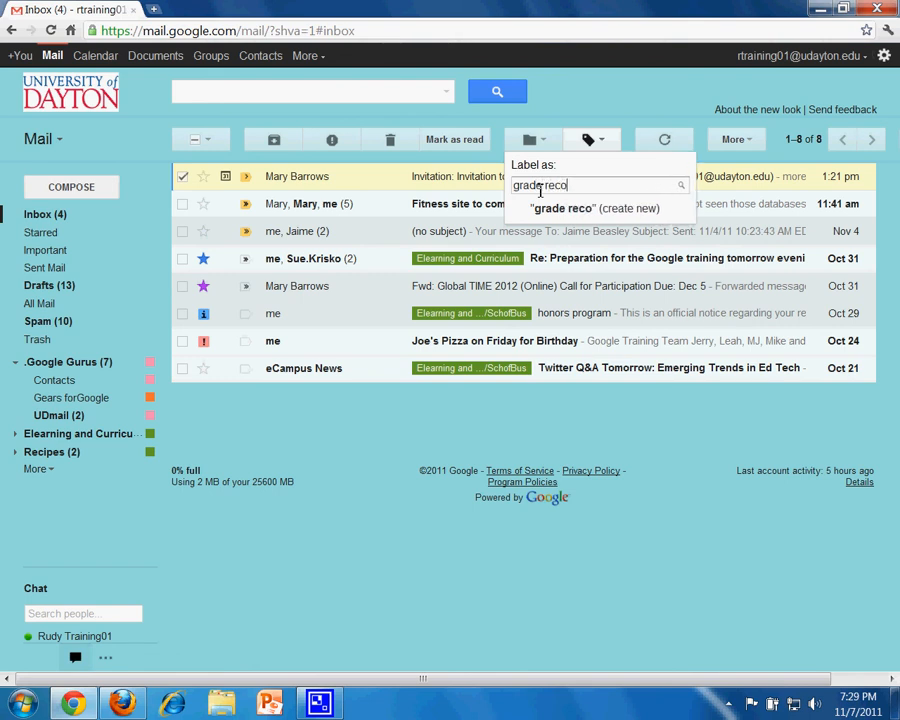
pyautogui.write('rds')
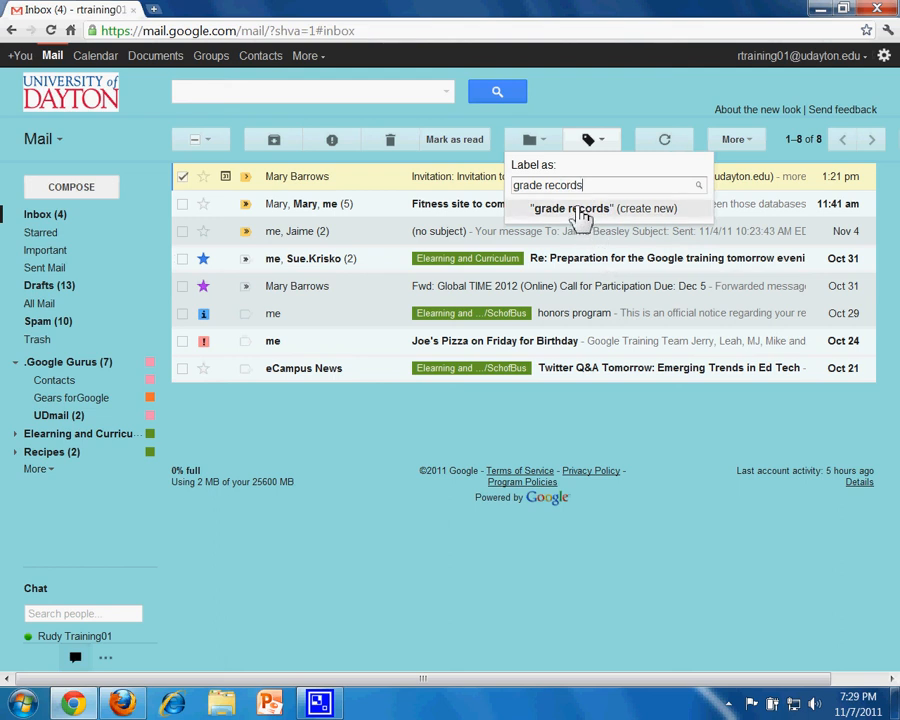
pyautogui.click(579, 213)
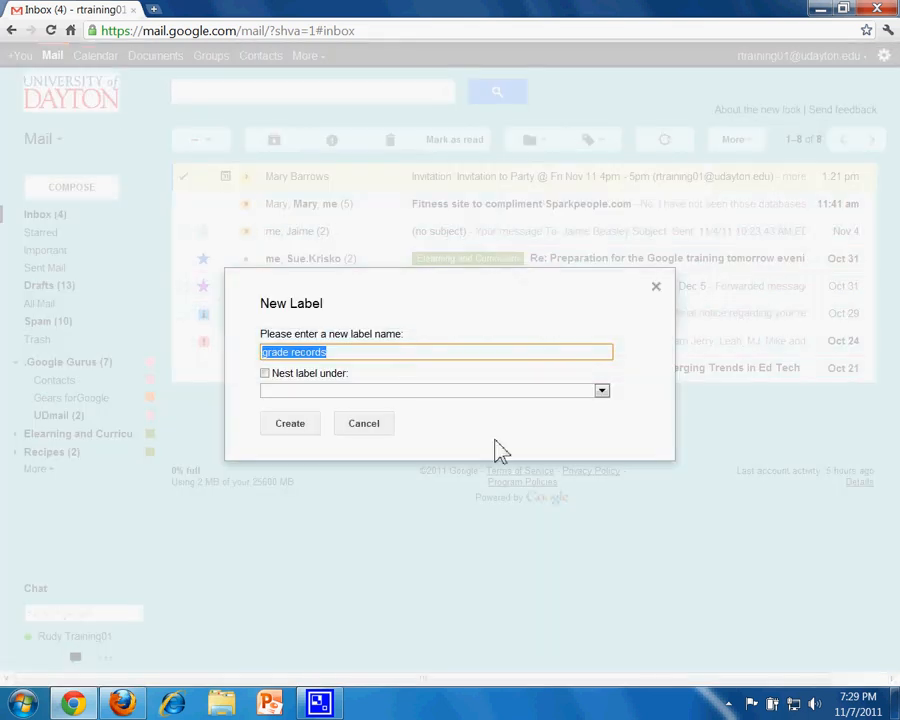
pyautogui.click(265, 373)
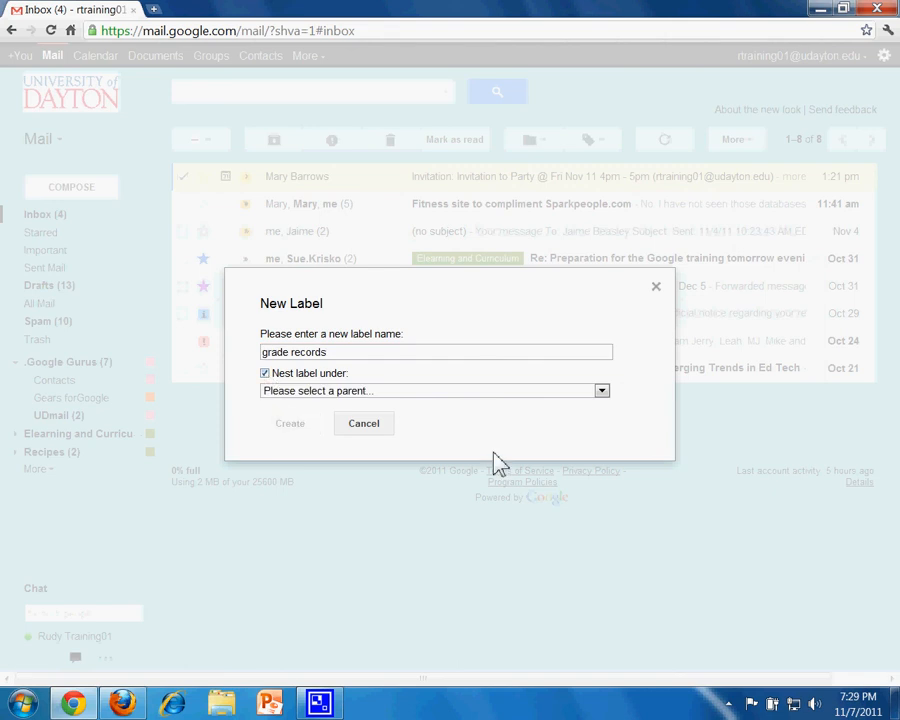
pyautogui.click(602, 392)
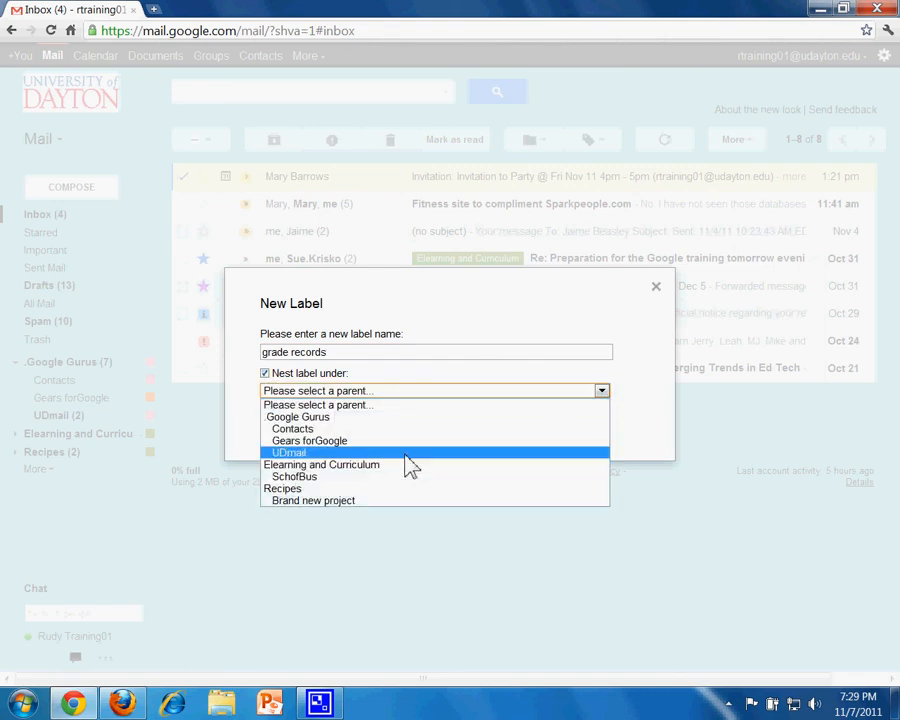
pyautogui.click(352, 482)
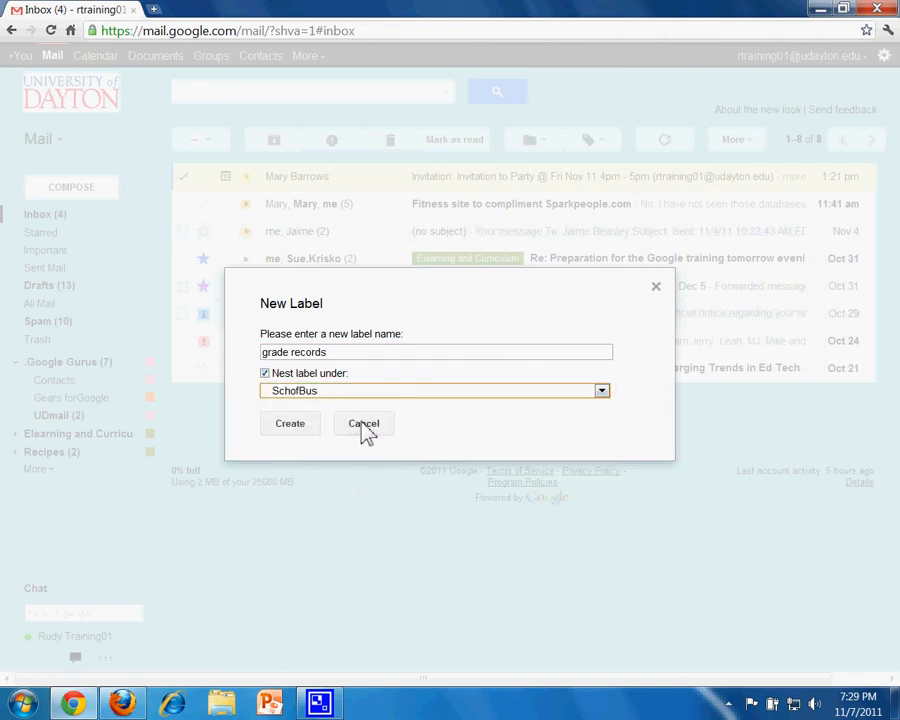
pyautogui.click(290, 425)
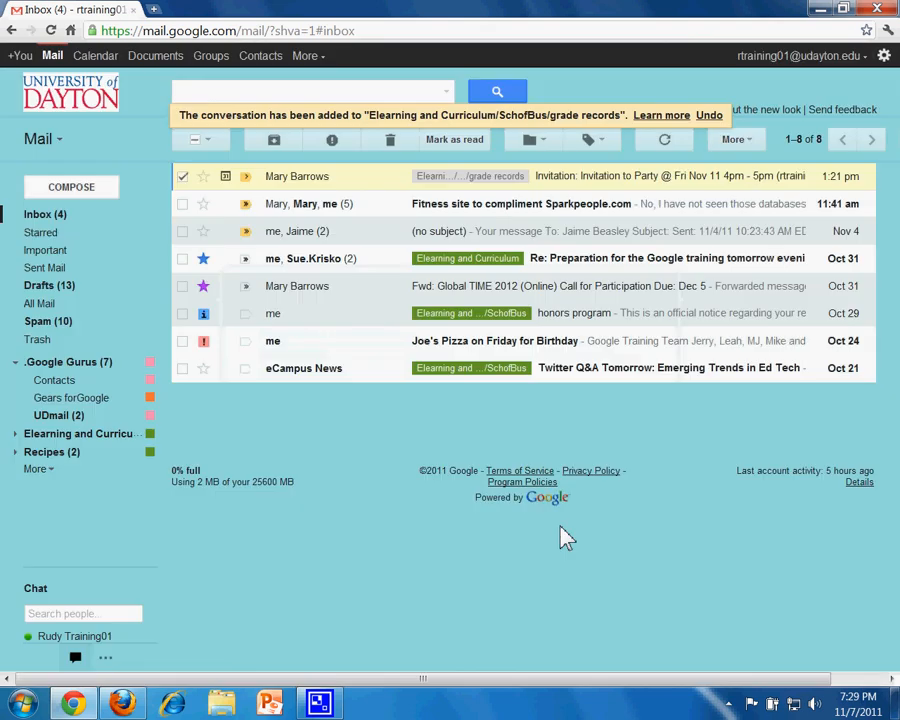